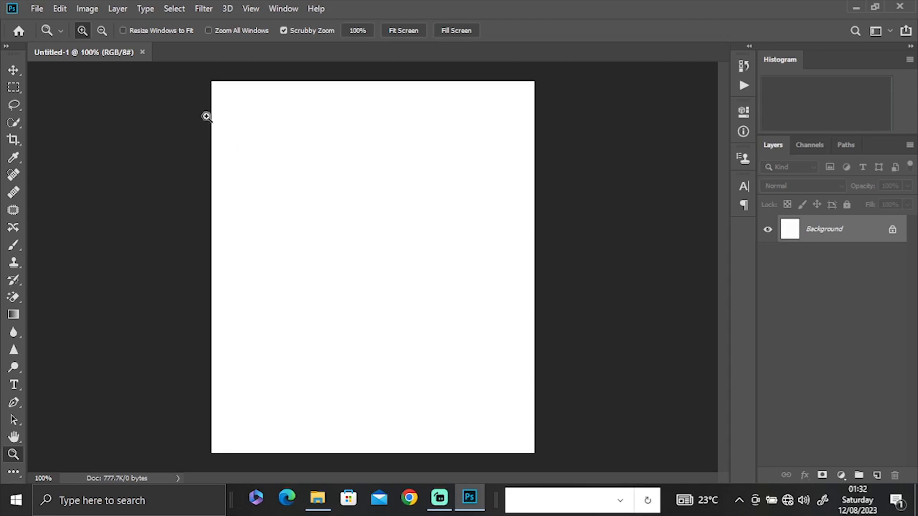
# Step: Open the image file ONE from the NEW SIGNS folder
pyautogui.click(37, 10)
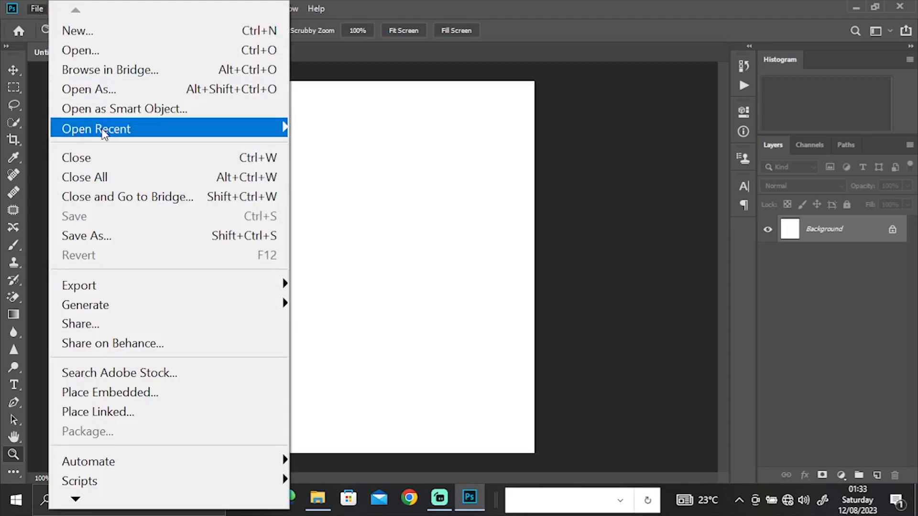
pyautogui.click(85, 50)
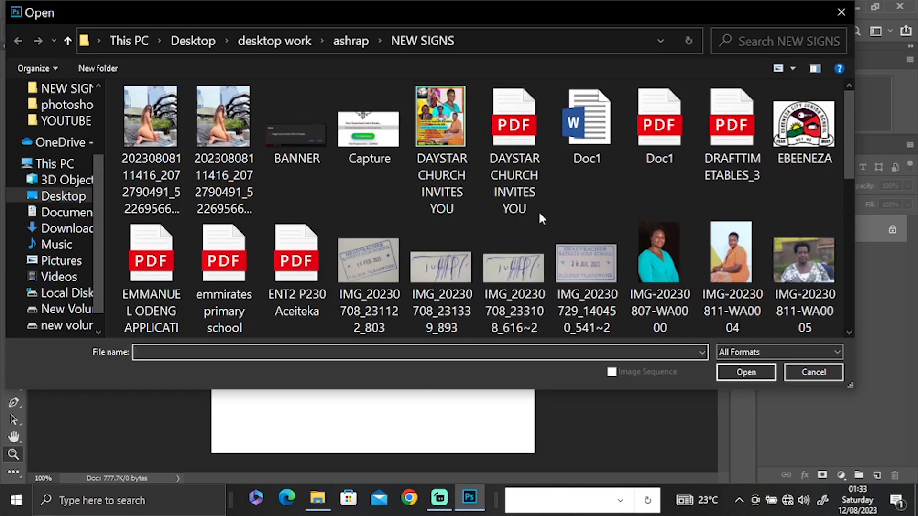
pyautogui.scroll(-5, 476, 213)
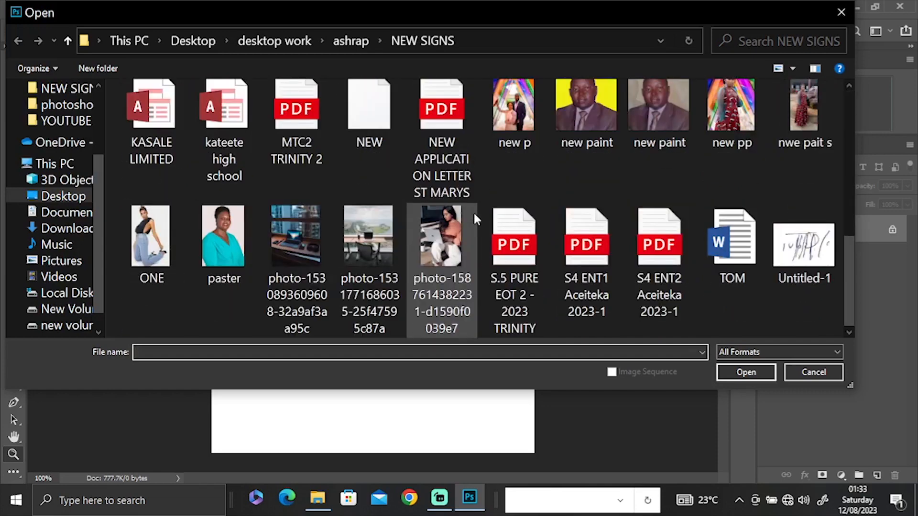
pyautogui.click(150, 245)
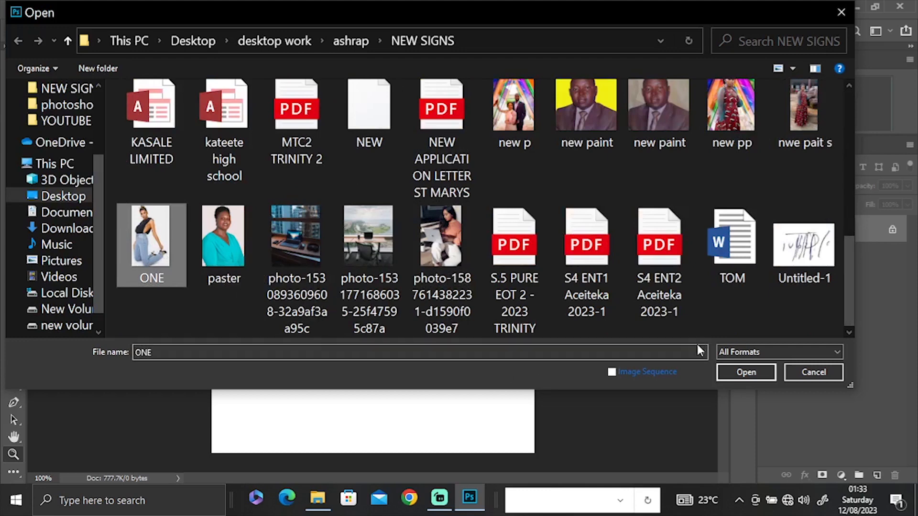
pyautogui.click(749, 370)
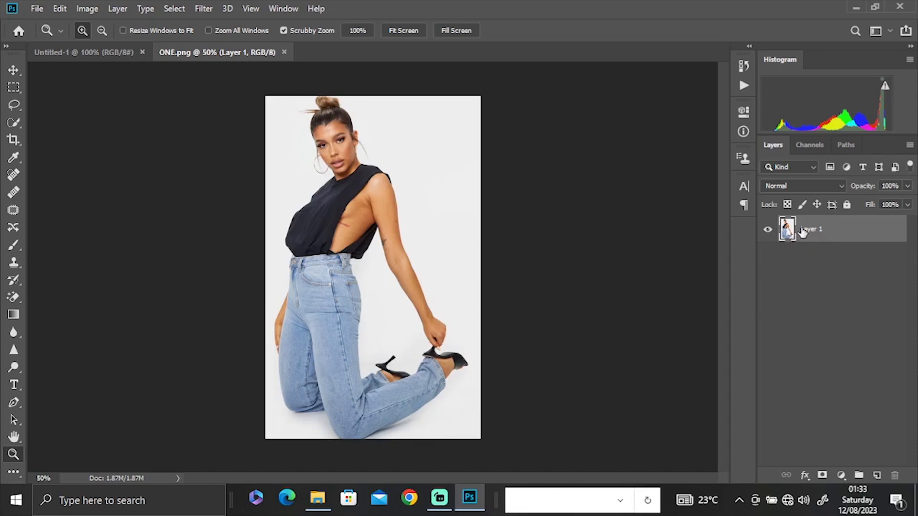
# Step: Duplicate Layer 1 and make the copy the active layer
pyautogui.hotkey('ctrl', 'j')
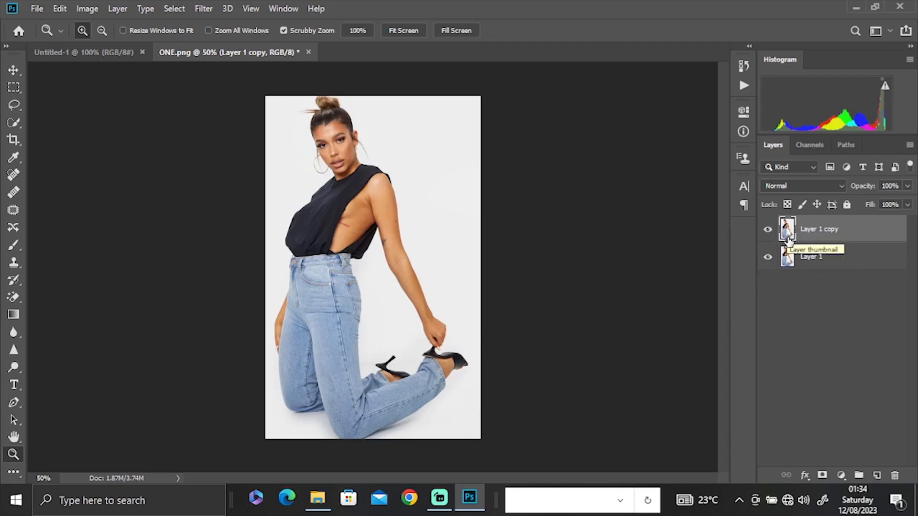
pyautogui.click(793, 261)
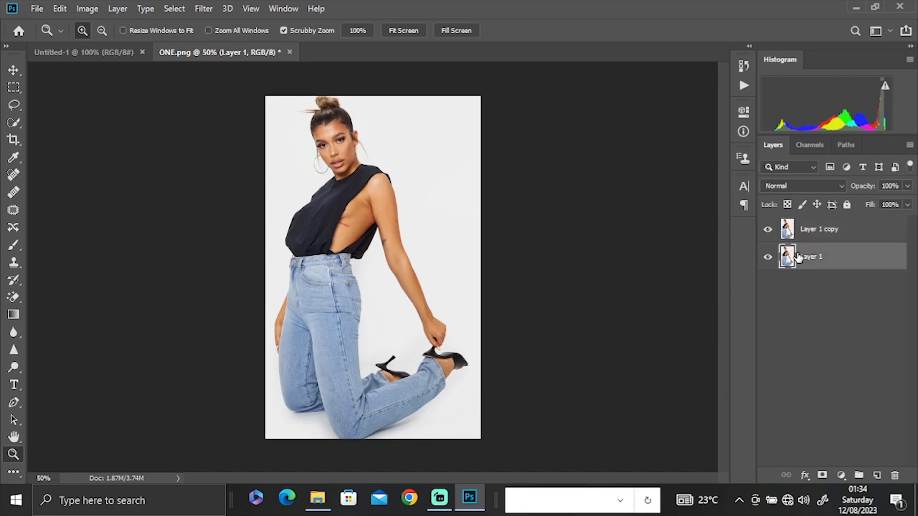
pyautogui.click(793, 235)
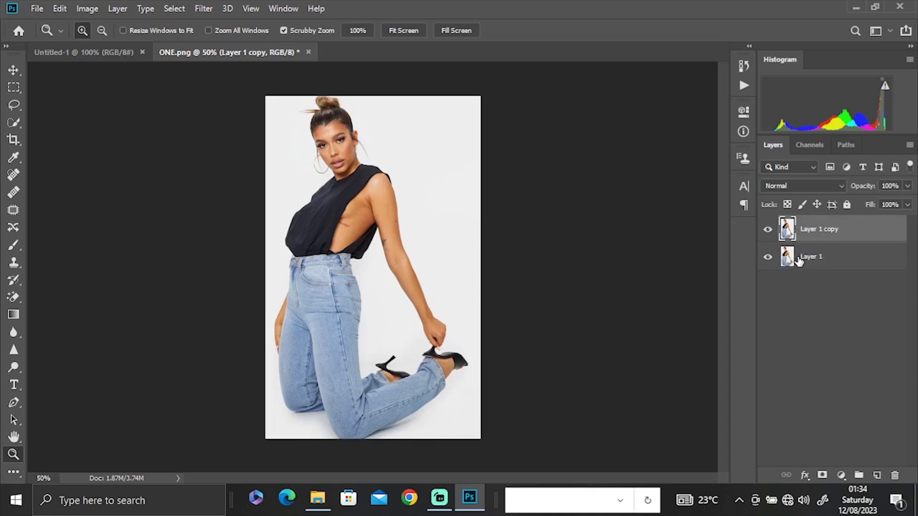
pyautogui.click(797, 260)
pyautogui.click(792, 232)
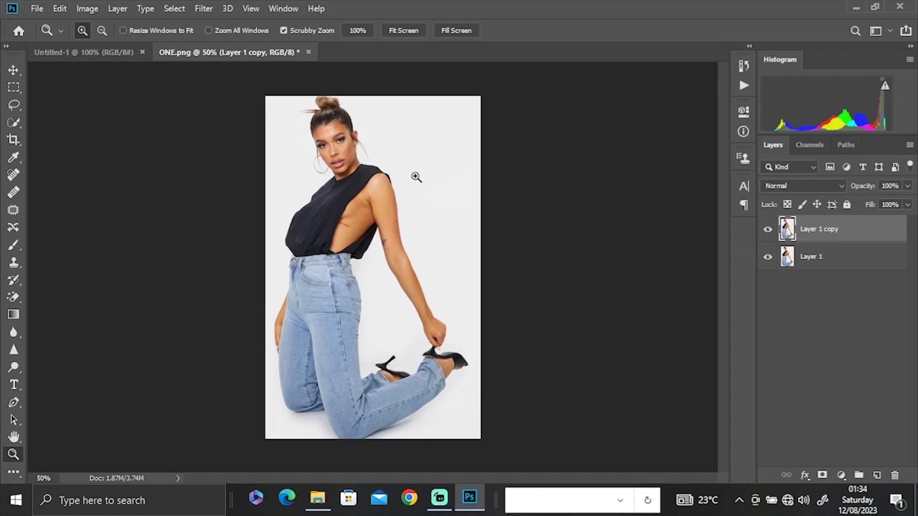
# Step: Select the woman on Layer 1 copy with Select Subject and check the selection's edges in Quick Mask mode
pyautogui.click(14, 123)
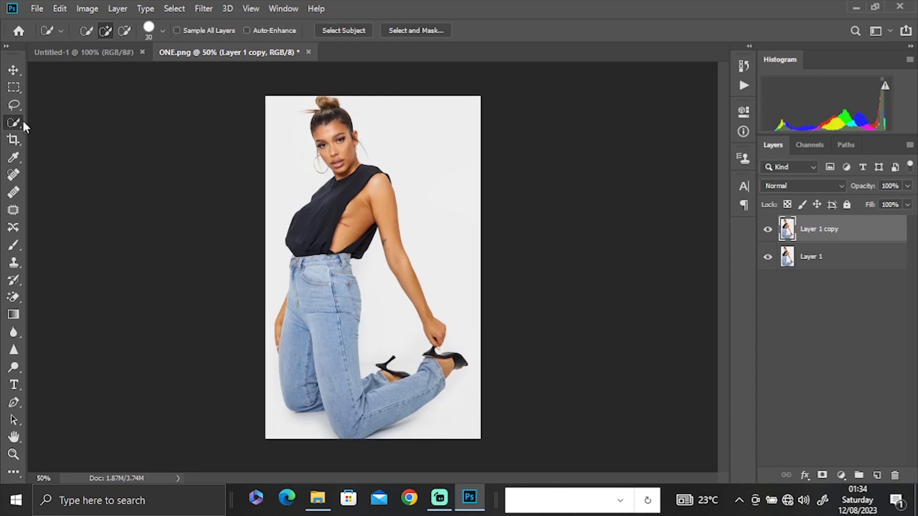
pyautogui.click(342, 31)
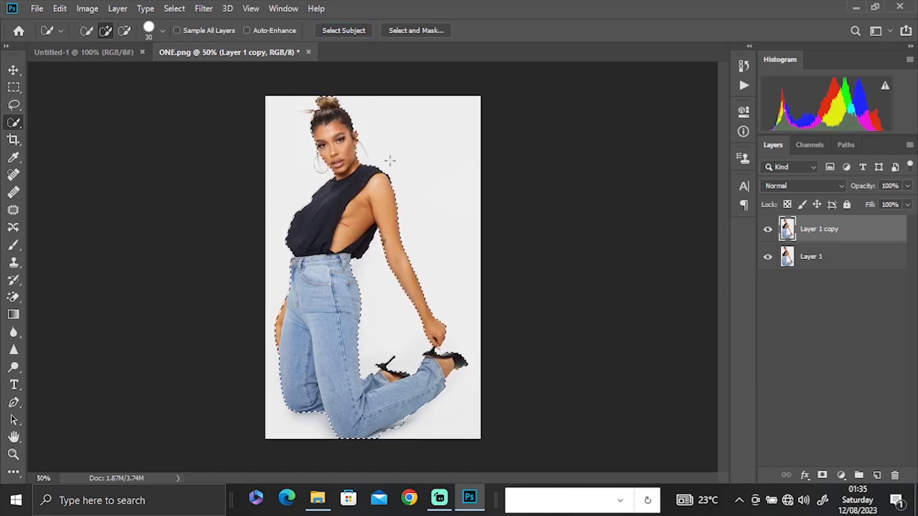
pyautogui.press('q')
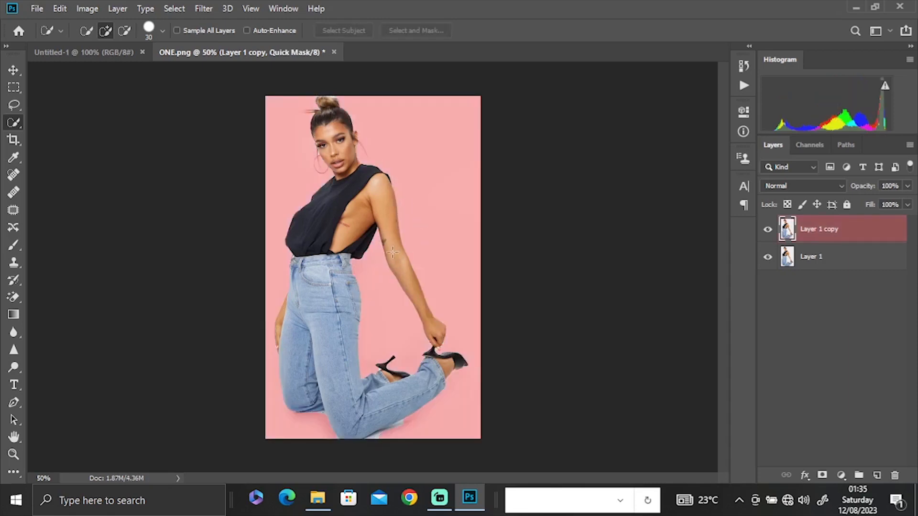
pyautogui.hotkey('ctrl', '+')
pyautogui.hotkey('ctrl', '+')
pyautogui.hotkey('ctrl', '+')
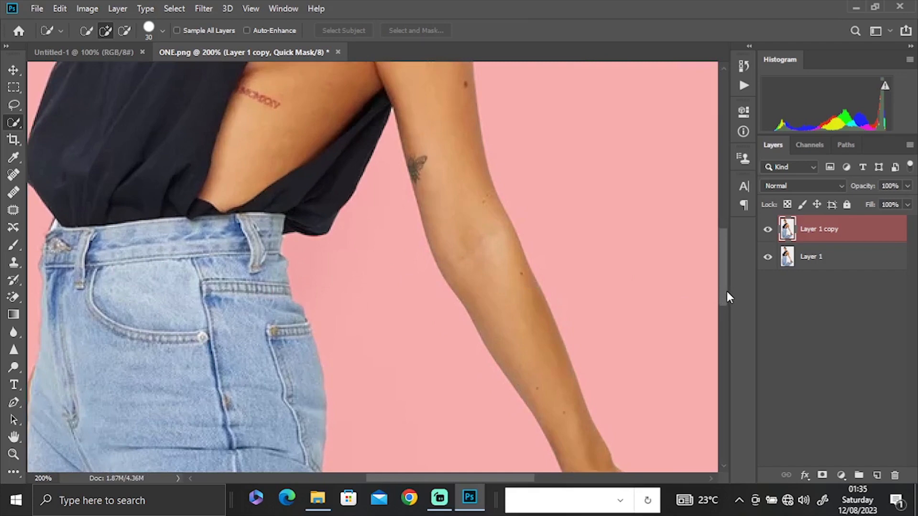
pyautogui.moveTo(727, 292); pyautogui.dragTo(688, 310)
pyautogui.scroll(3, 688, 306)
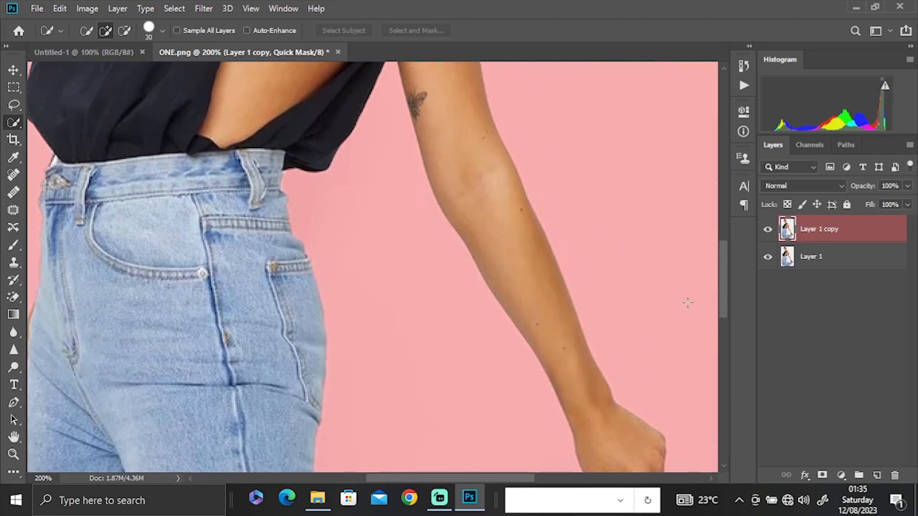
pyautogui.press('q')
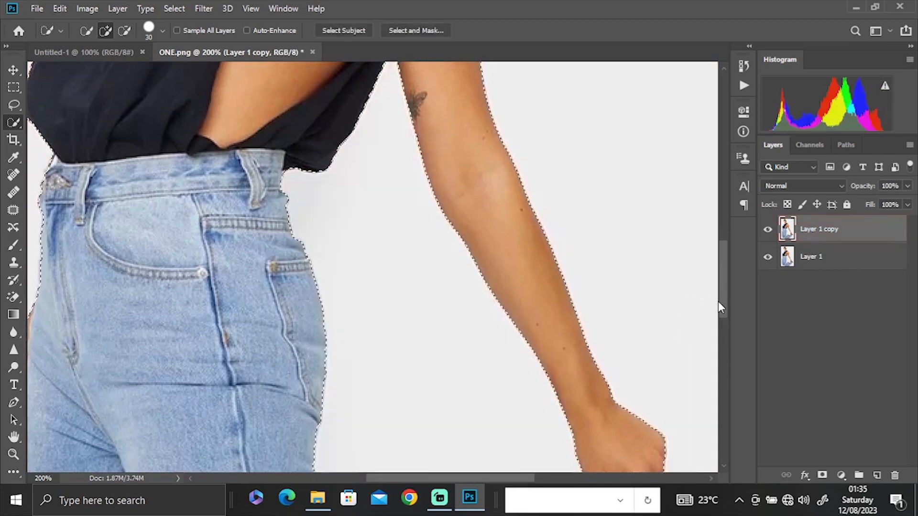
# Step: Subtract the floor and shadow areas beneath the jeans from the selection and check it in Quick Mask mode
pyautogui.moveTo(722, 289); pyautogui.dragTo(728, 380)
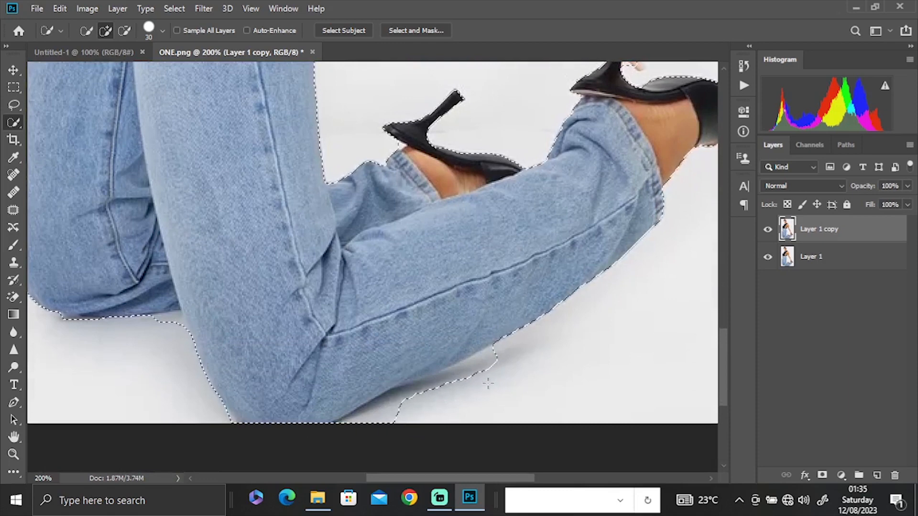
pyautogui.press('alt')
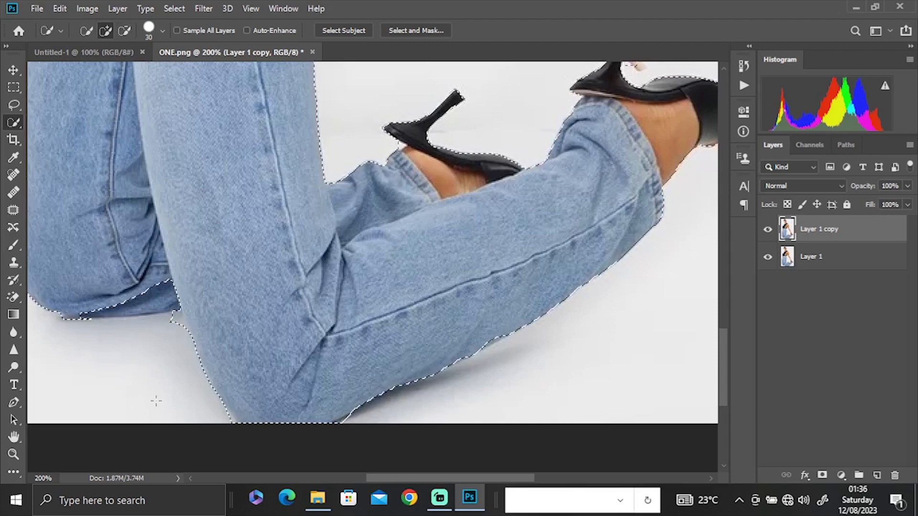
pyautogui.press('alt')
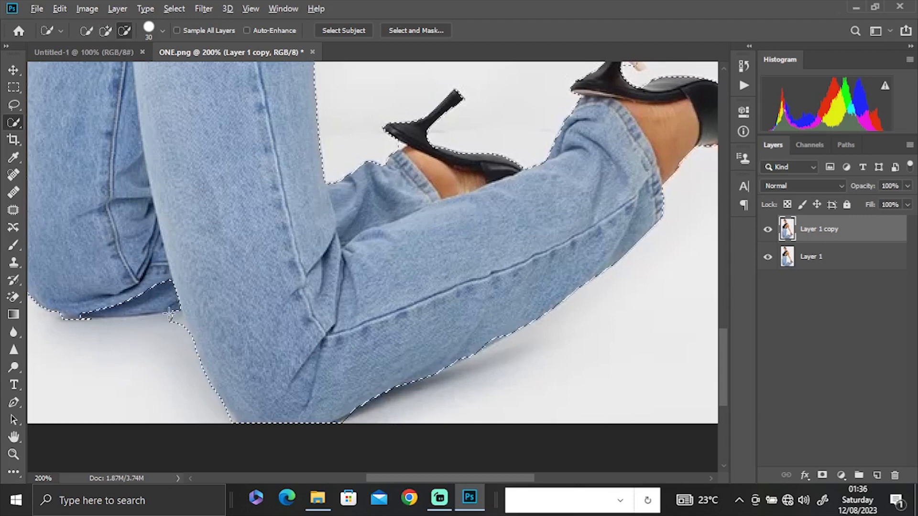
pyautogui.keyDown('alt'); pyautogui.click(170, 316); pyautogui.keyUp('alt')
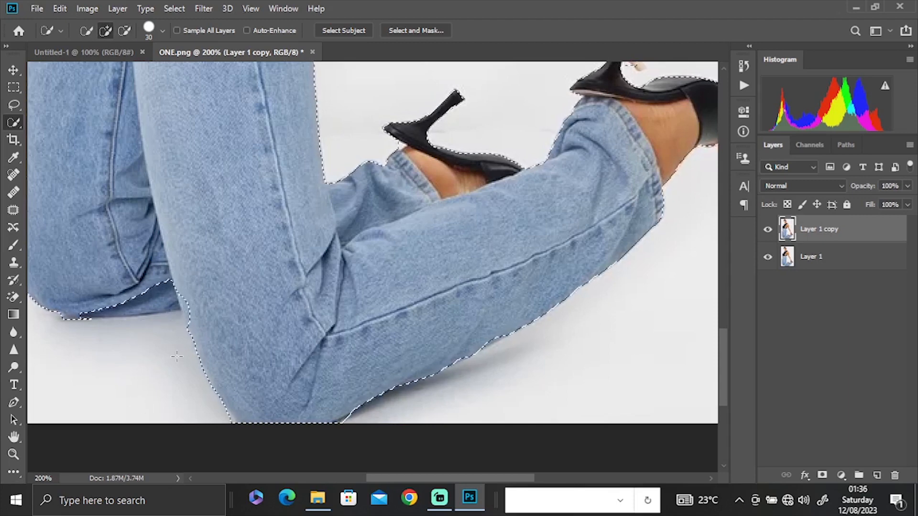
pyautogui.keyDown('alt'); pyautogui.click(185, 307); pyautogui.keyUp('alt')
pyautogui.press('q')
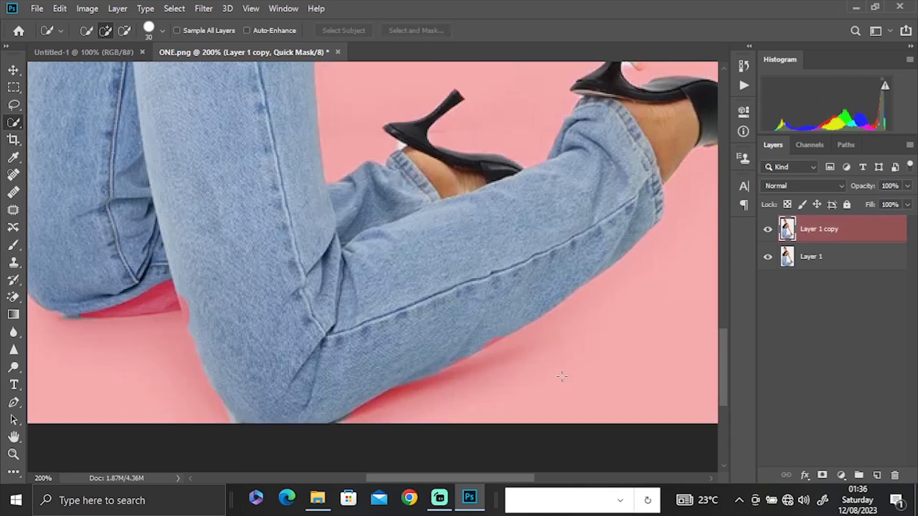
pyautogui.press('q')
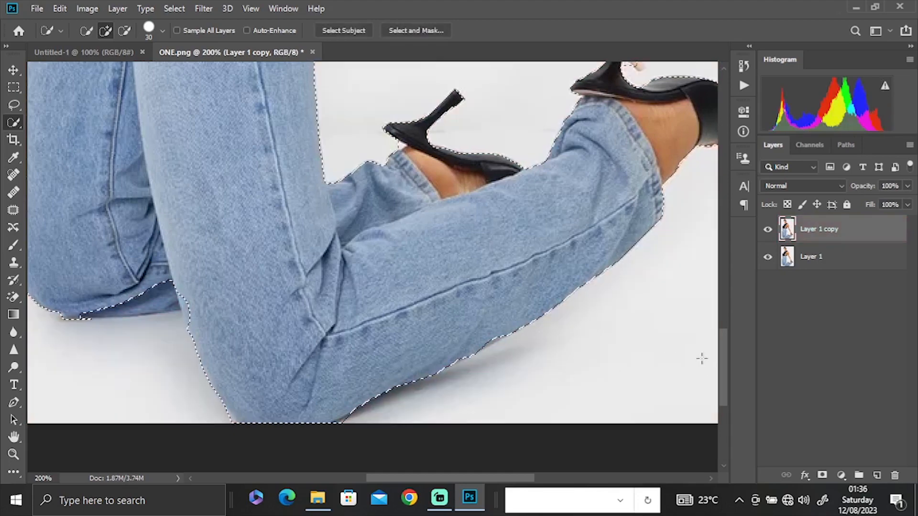
pyautogui.moveTo(721, 387); pyautogui.dragTo(716, 287)
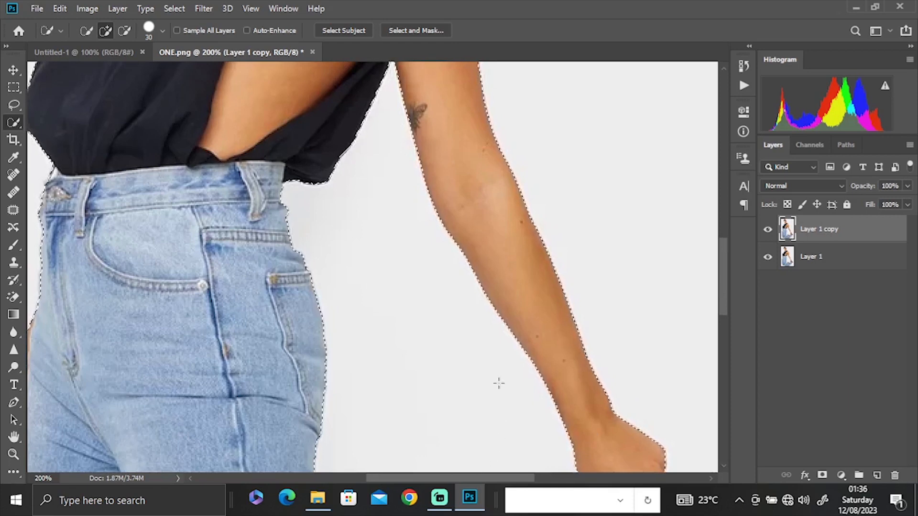
pyautogui.hotkey('ctrl', '-')
pyautogui.hotkey('ctrl', '-')
pyautogui.hotkey('ctrl', '-')
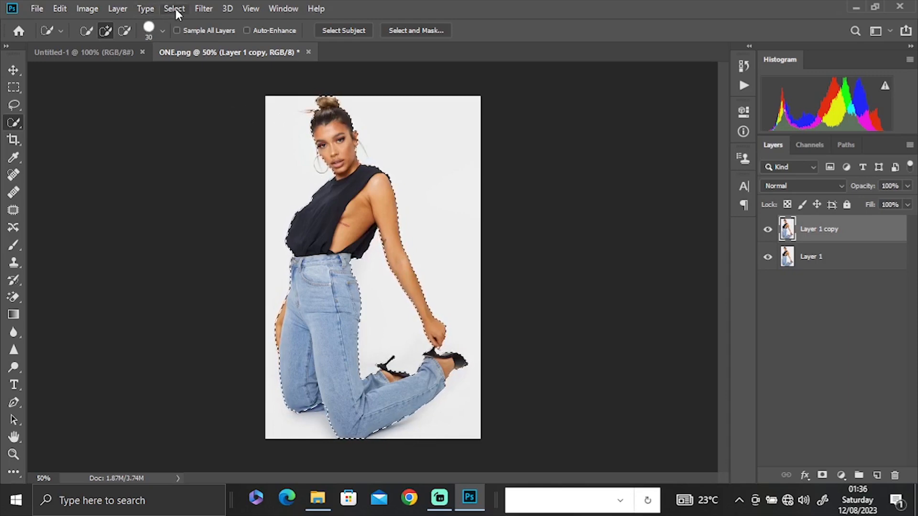
pyautogui.click(92, 7)
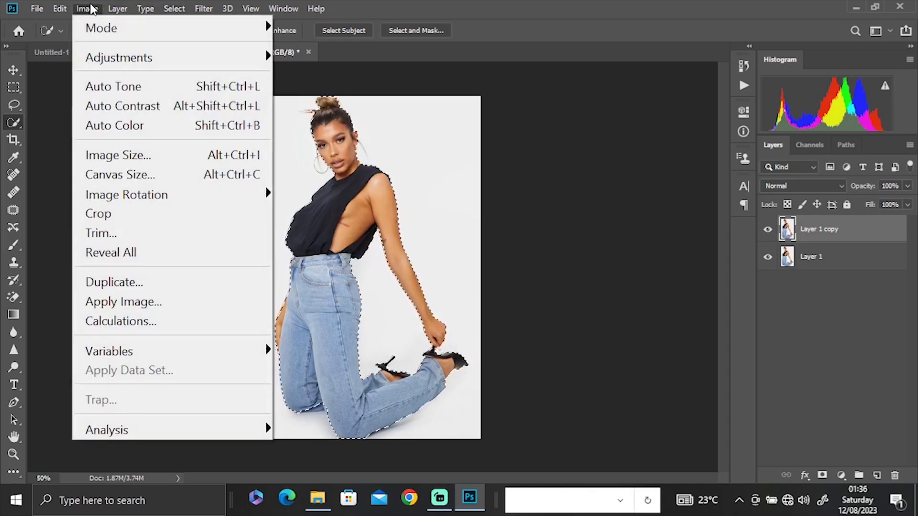
pyautogui.moveTo(118, 53)
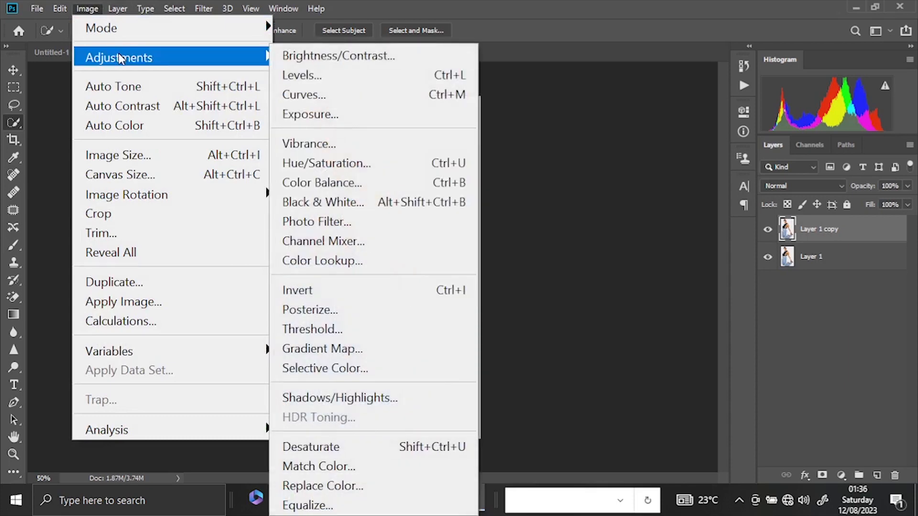
pyautogui.click(593, 191)
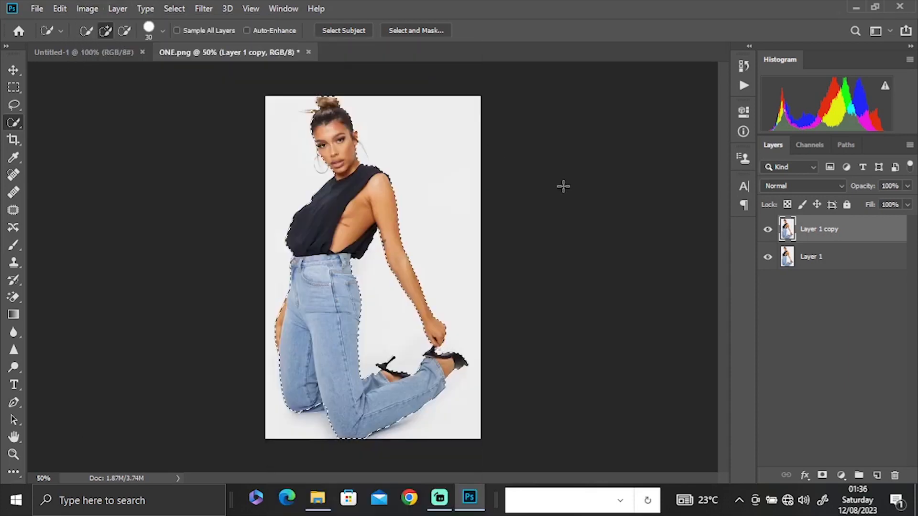
# Step: Add a Solid Color fill layer over the selected woman using the grey #72757a
pyautogui.click(841, 476)
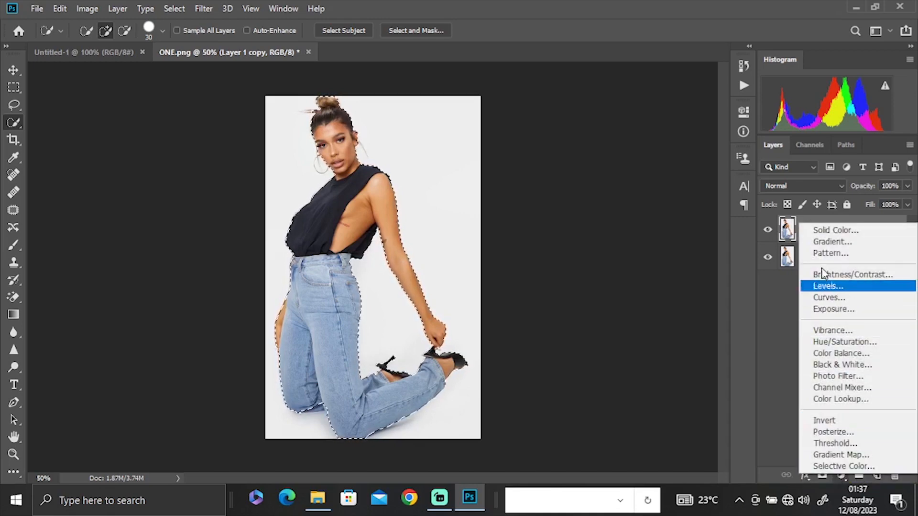
pyautogui.click(820, 231)
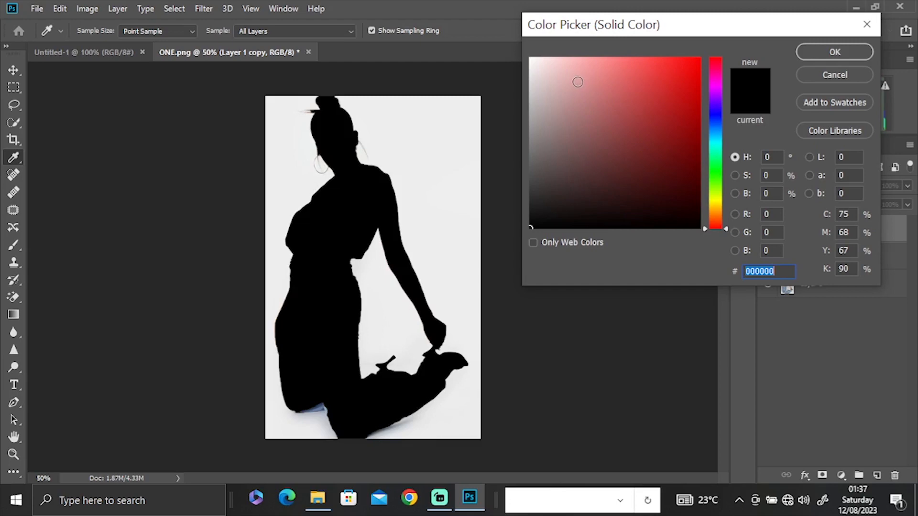
pyautogui.click(716, 123)
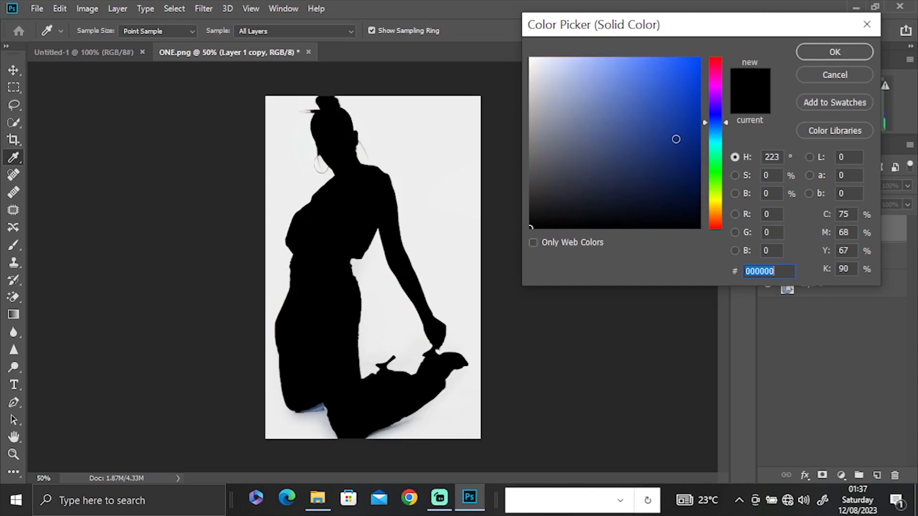
pyautogui.click(676, 139)
pyautogui.click(690, 157)
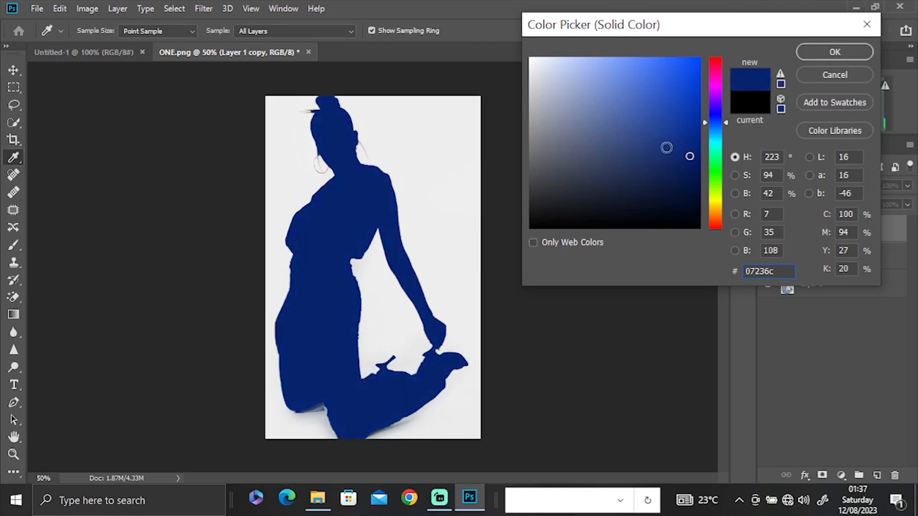
pyautogui.click(656, 138)
pyautogui.click(555, 161)
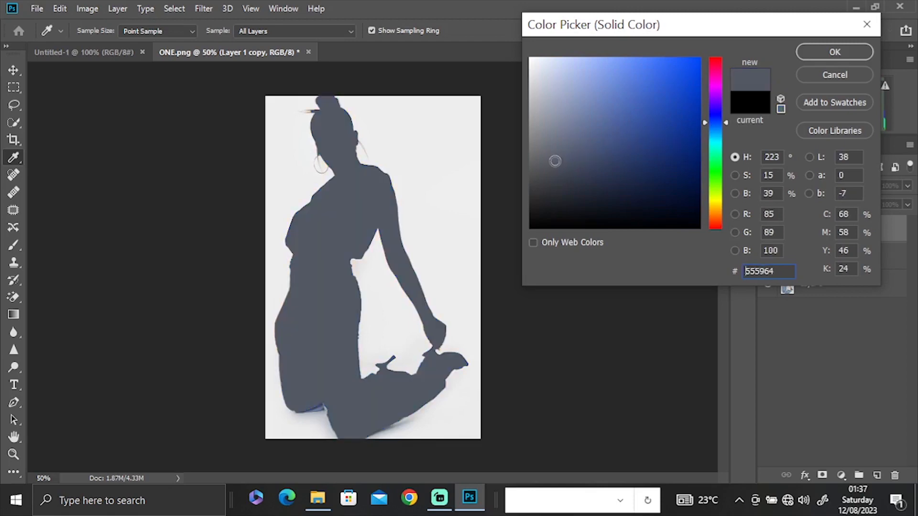
pyautogui.moveTo(544, 161); pyautogui.dragTo(543, 176)
pyautogui.click(555, 162)
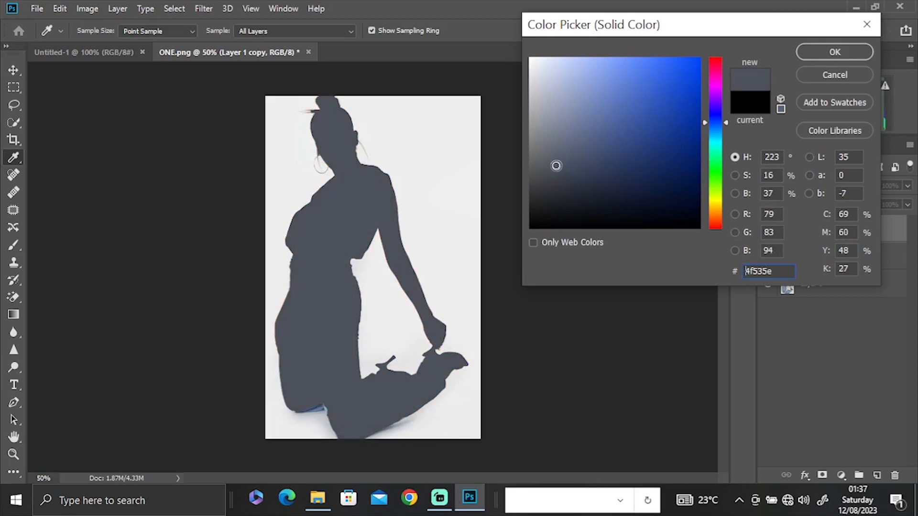
pyautogui.click(543, 157)
pyautogui.click(540, 148)
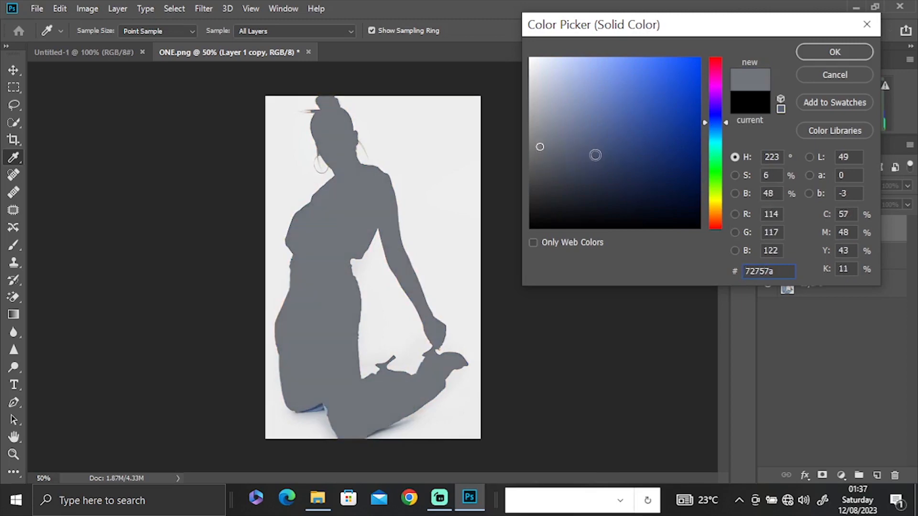
pyautogui.click(834, 52)
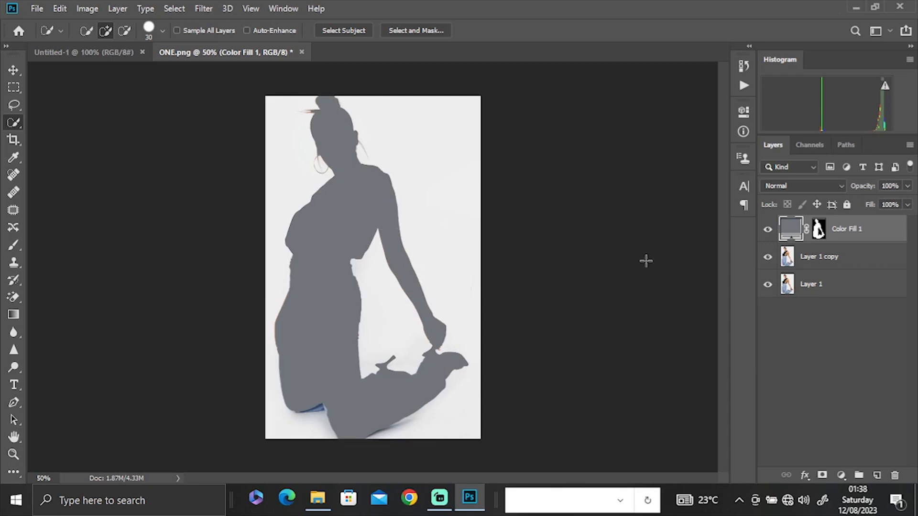
# Step: Invert the layer mask of Color Fill 1 so the grey covers the background instead of the woman
pyautogui.click(819, 230)
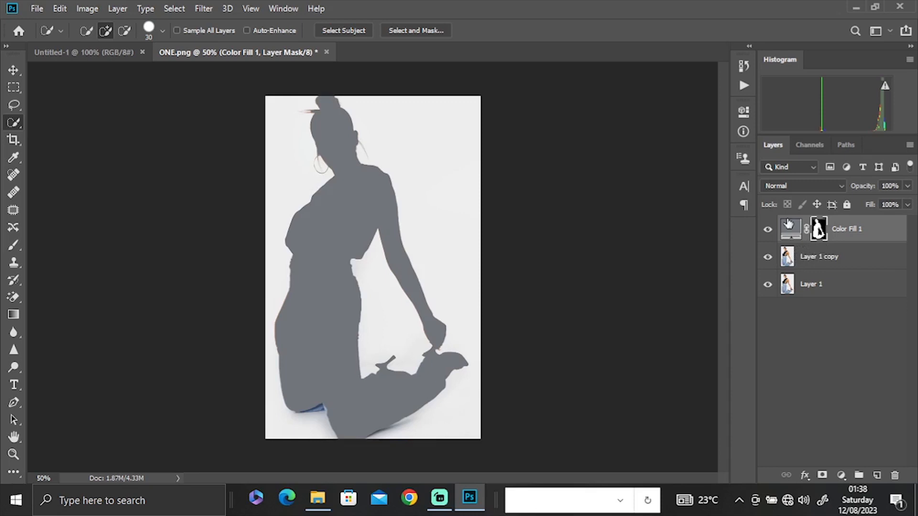
pyautogui.click(87, 10)
pyautogui.moveTo(125, 58)
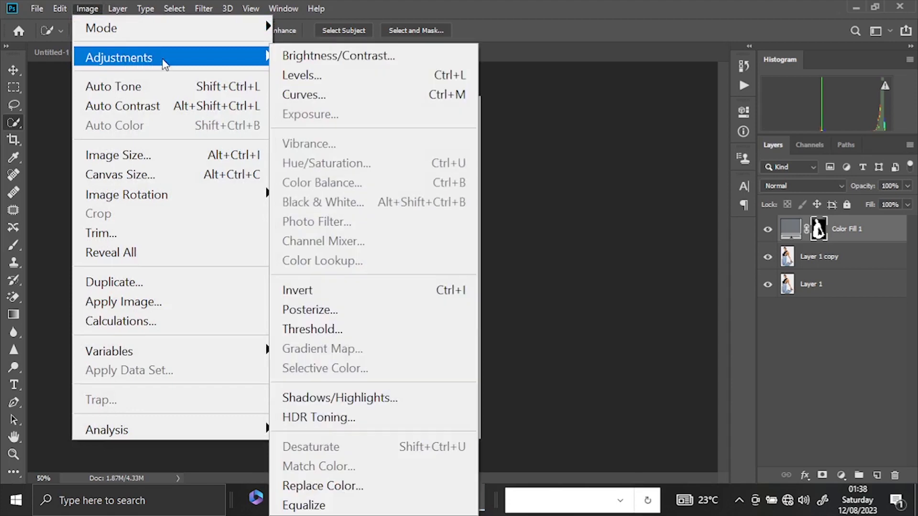
pyautogui.click(325, 292)
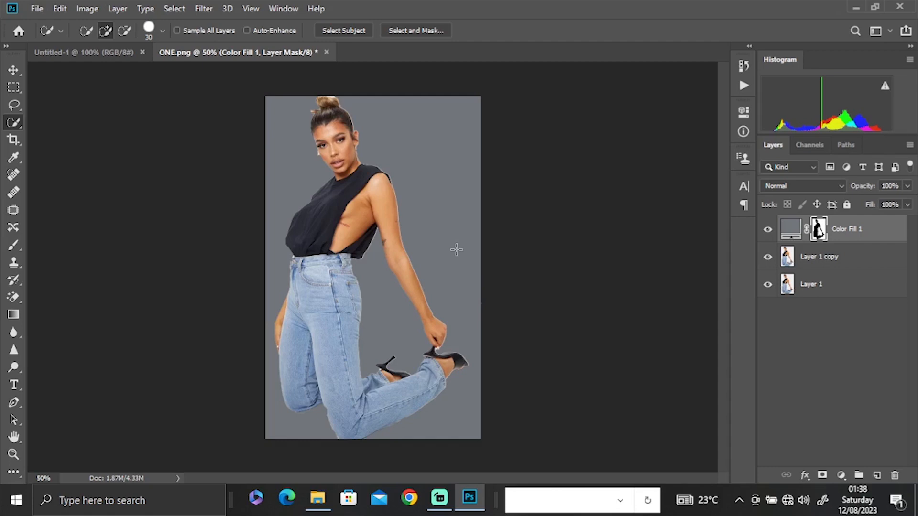
# Step: Set the blend mode of the Color Fill 1 layer to Multiply
pyautogui.hotkey('ctrl', '+')
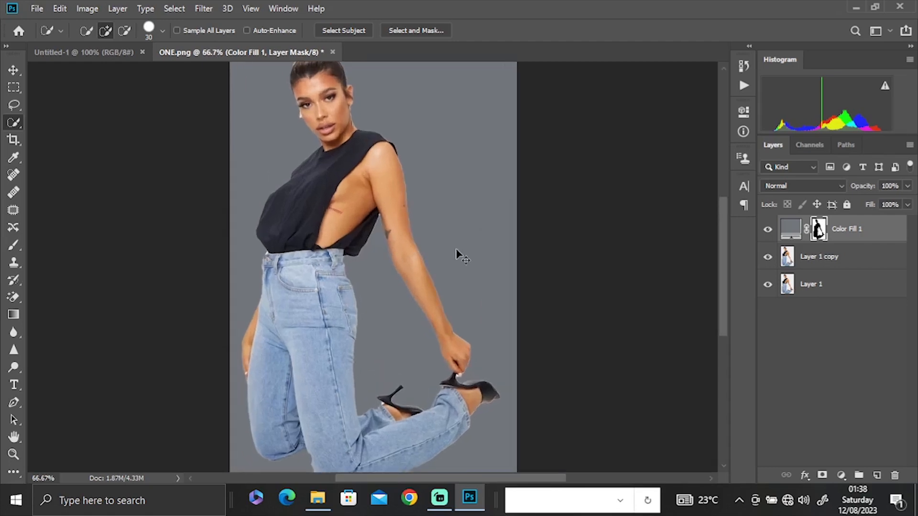
pyautogui.hotkey('ctrl', '+')
pyautogui.hotkey('ctrl', '+')
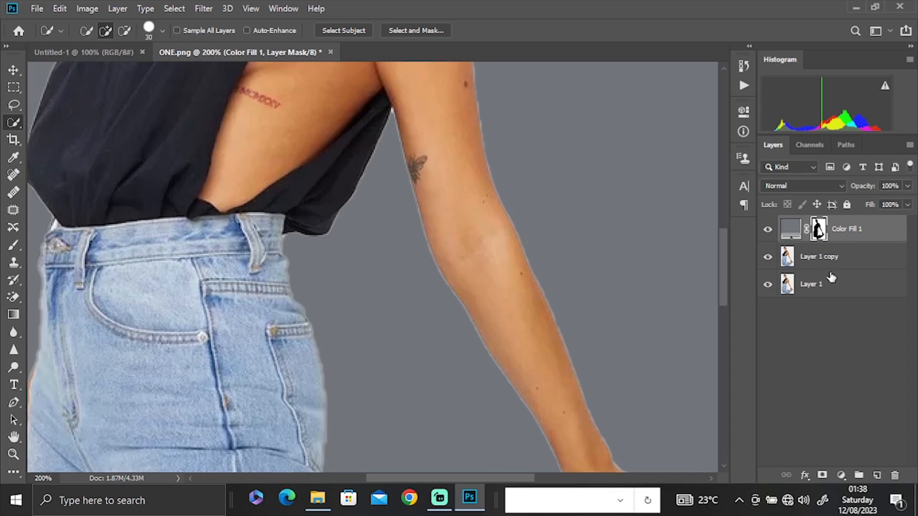
pyautogui.moveTo(724, 273); pyautogui.dragTo(671, 245)
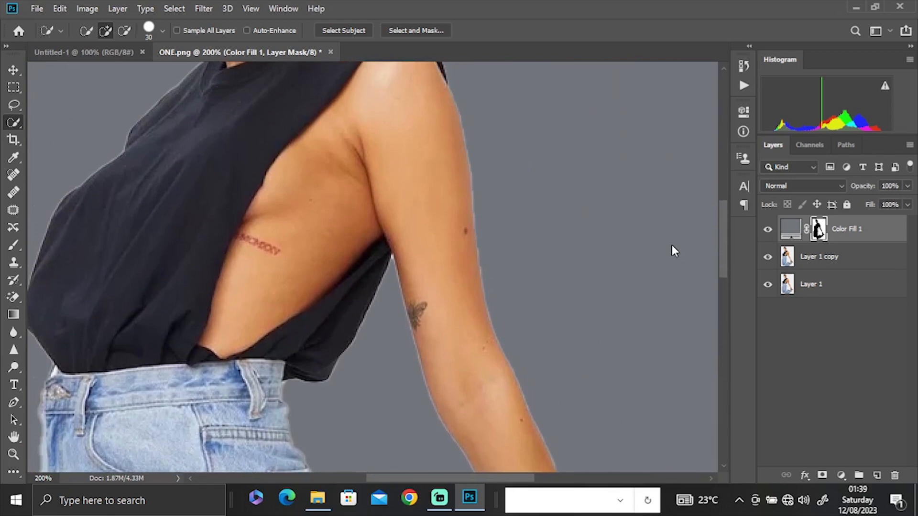
pyautogui.hotkey('ctrl', '-')
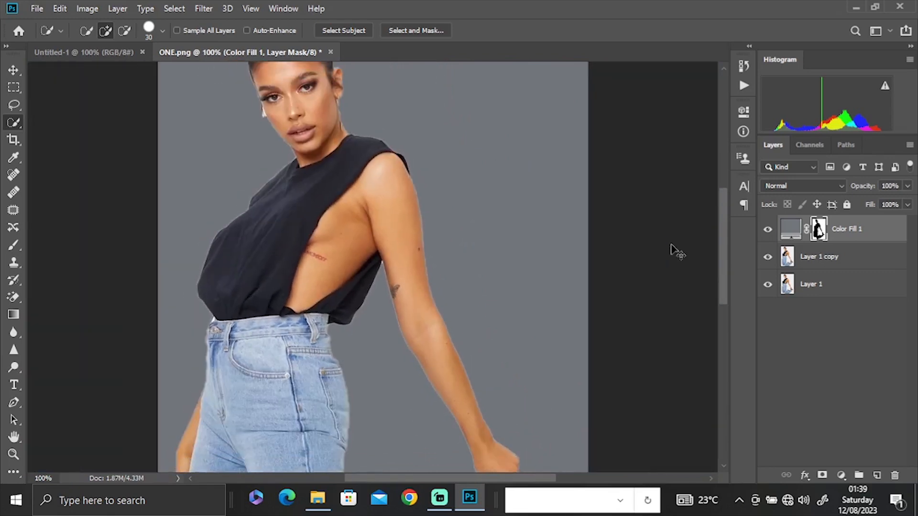
pyautogui.hotkey('ctrl', '-')
pyautogui.hotkey('ctrl', '-')
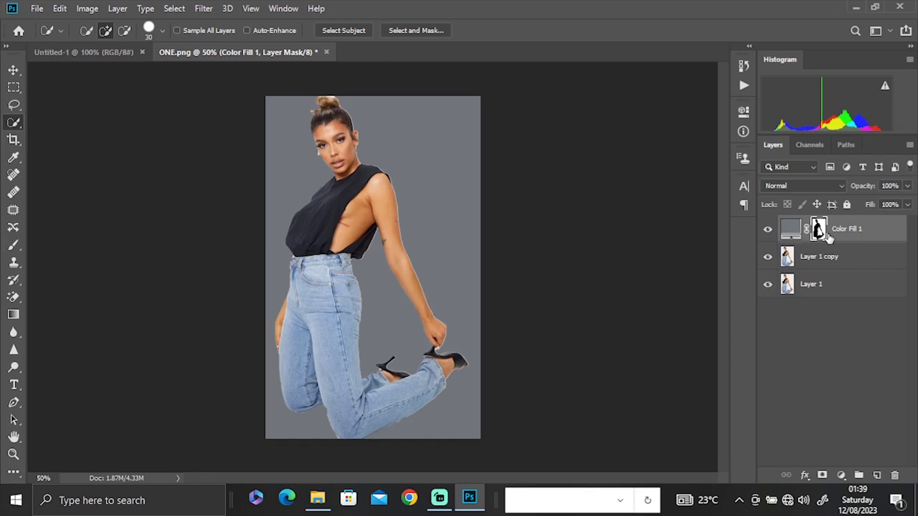
pyautogui.click(843, 186)
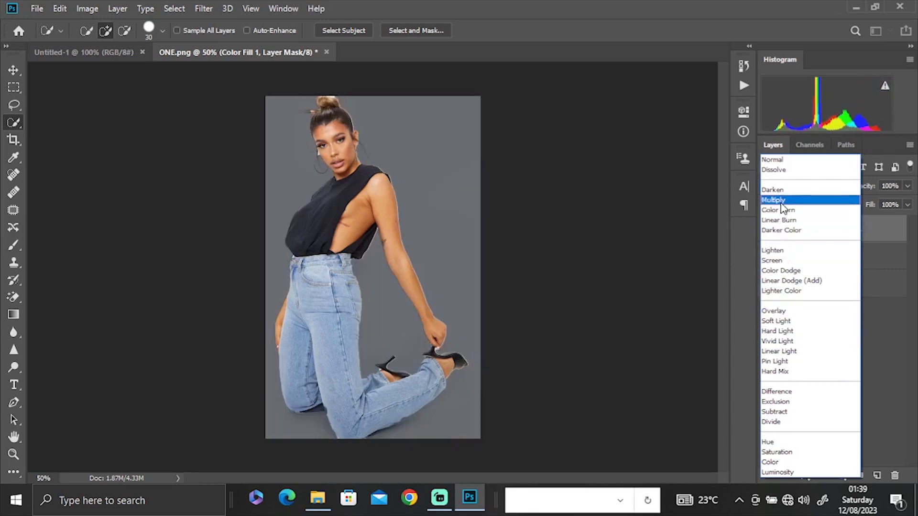
pyautogui.click(782, 201)
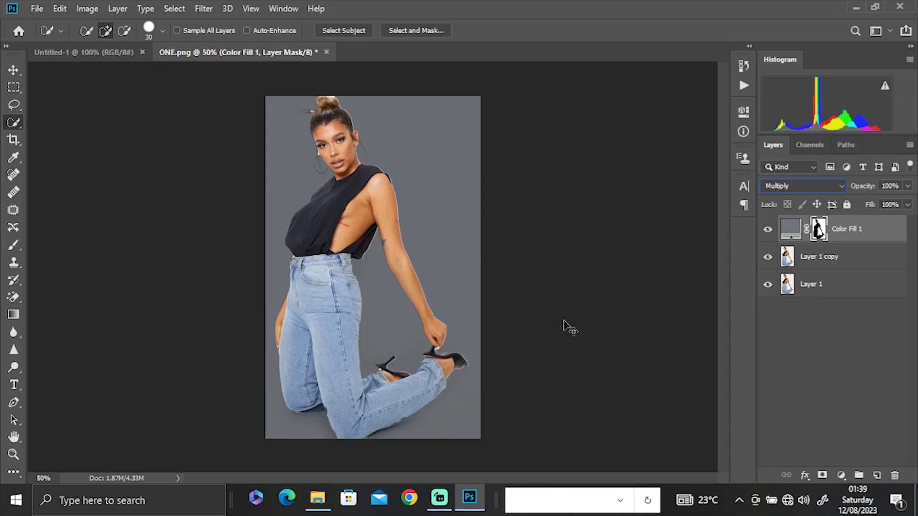
# Step: Examine the woman's edges along the arm, top and jeans against the multiplied grey background up close
pyautogui.hotkey('ctrl', '+')
pyautogui.hotkey('ctrl', '+')
pyautogui.hotkey('ctrl', '+')
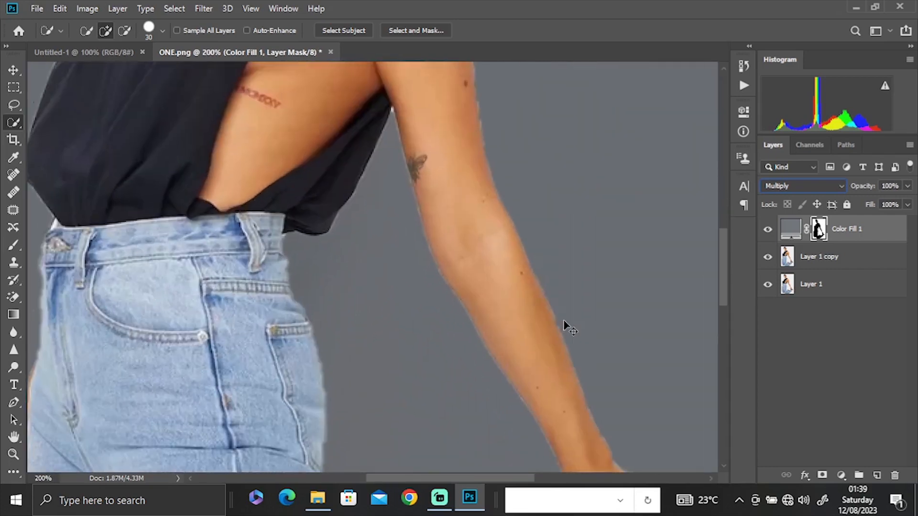
pyautogui.hotkey('ctrl', '+')
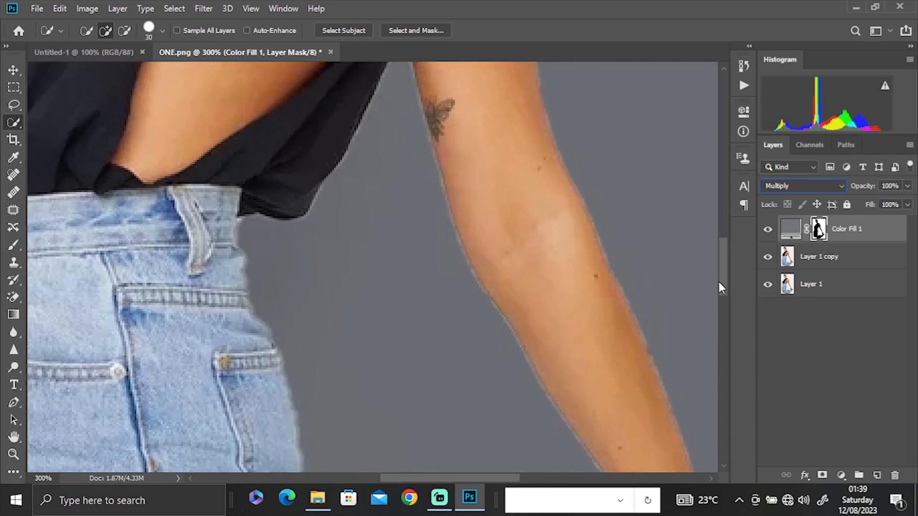
pyautogui.hotkey('ctrl', '-')
pyautogui.hotkey('ctrl', '-')
pyautogui.hotkey('ctrl', '-')
pyautogui.hotkey('ctrl', '-')
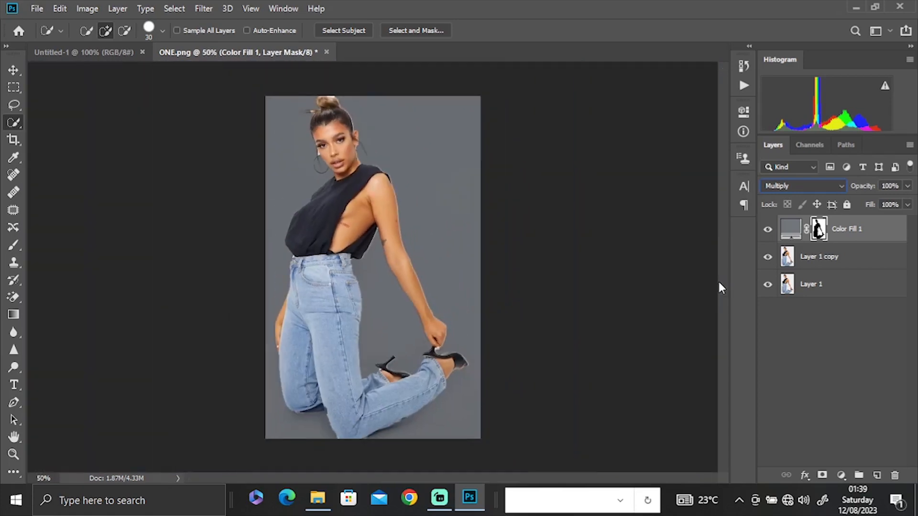
pyautogui.hotkey('ctrl', '+')
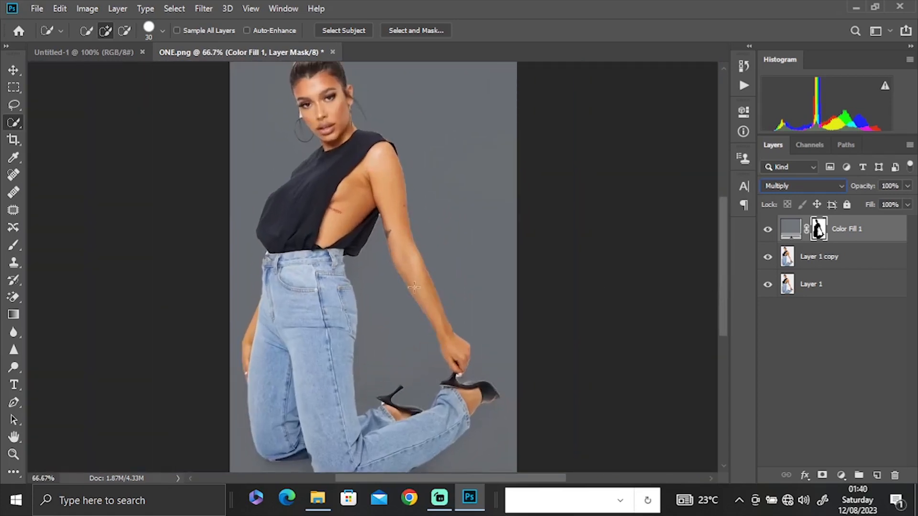
pyautogui.doubleClick(14, 437)
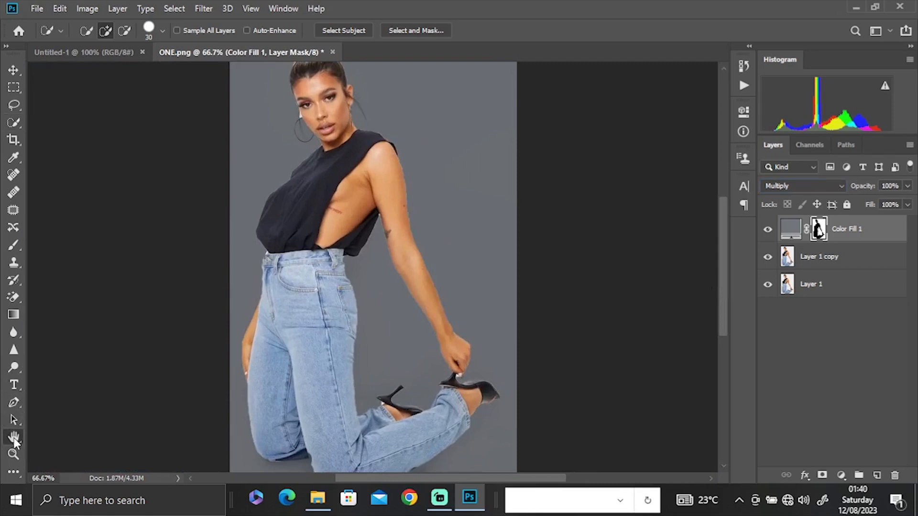